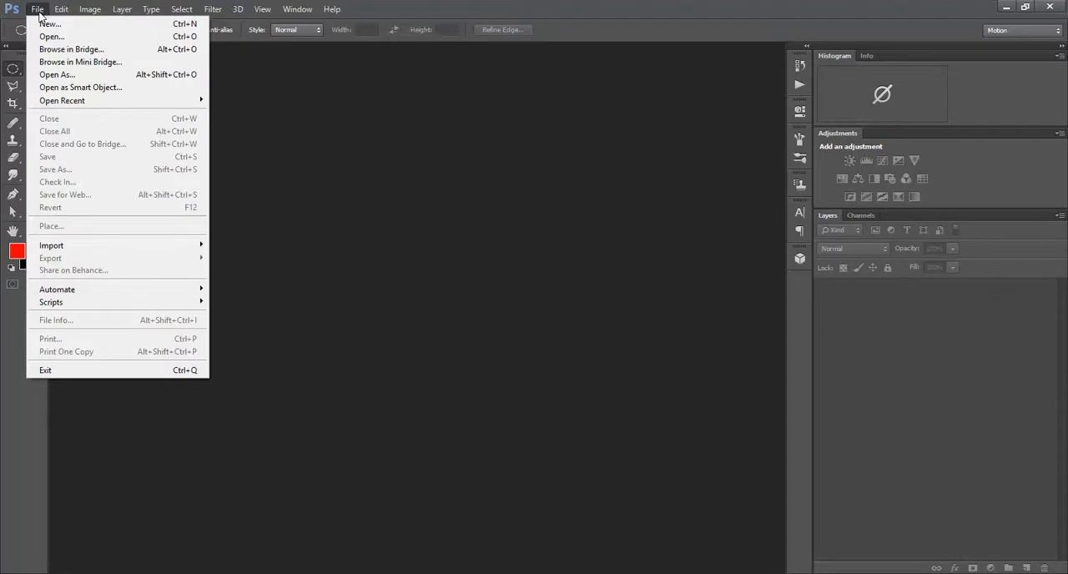
Open AfricanLion2012.jpg from the Photoshop Course Images 2012 folder
click(48, 38)
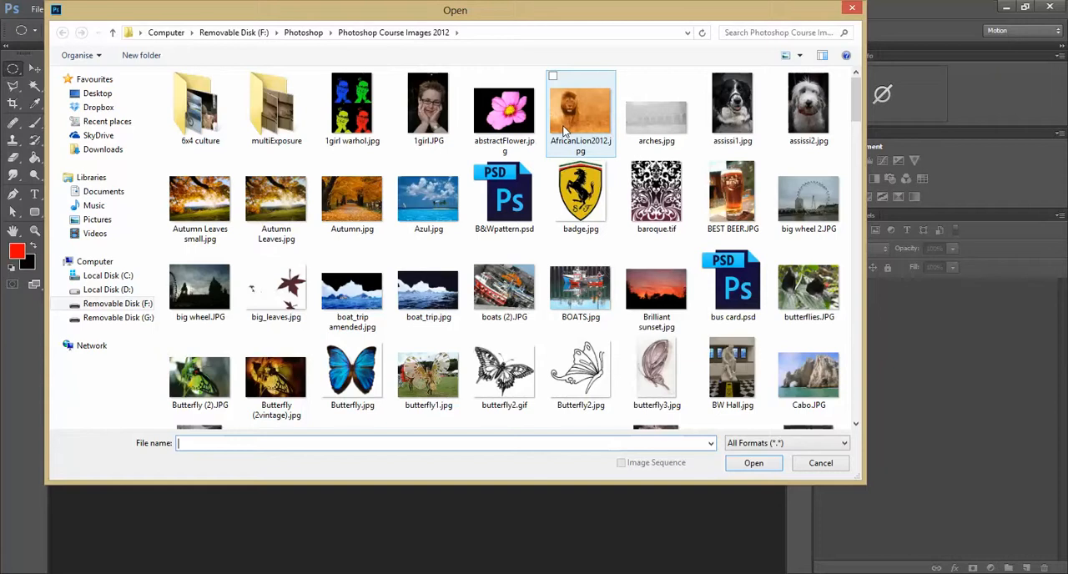
click(564, 131)
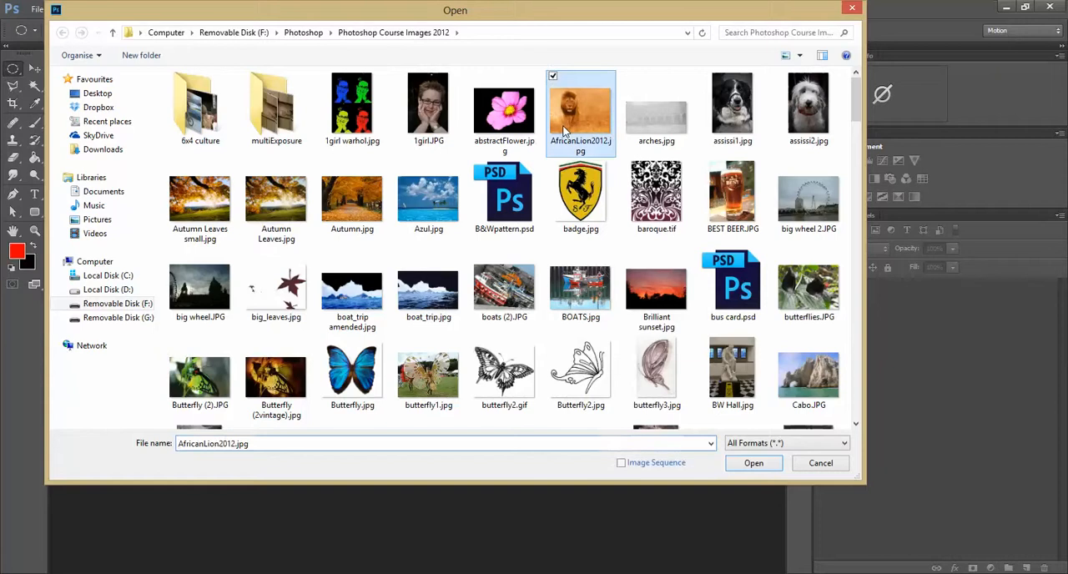
click(757, 464)
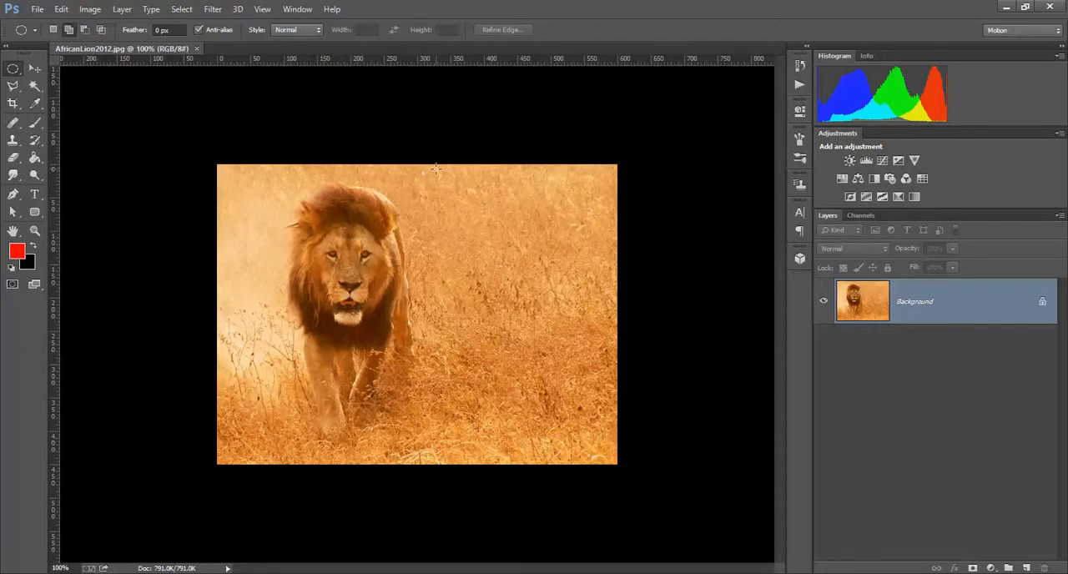
Draw a large elliptical marquee selection around the lion, reaching almost to all four edges of the image
right_click(13, 70)
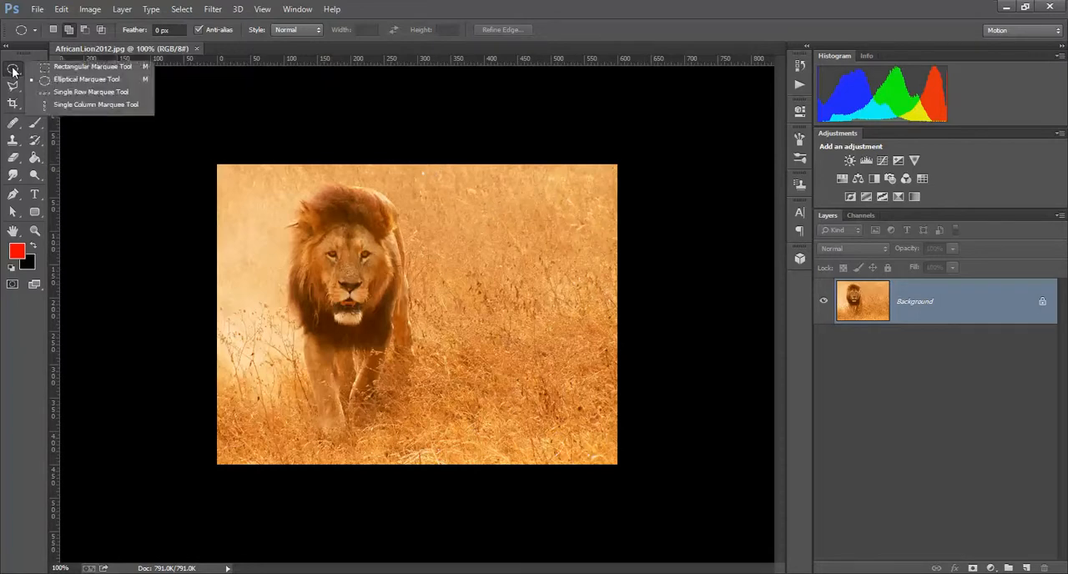
click(77, 79)
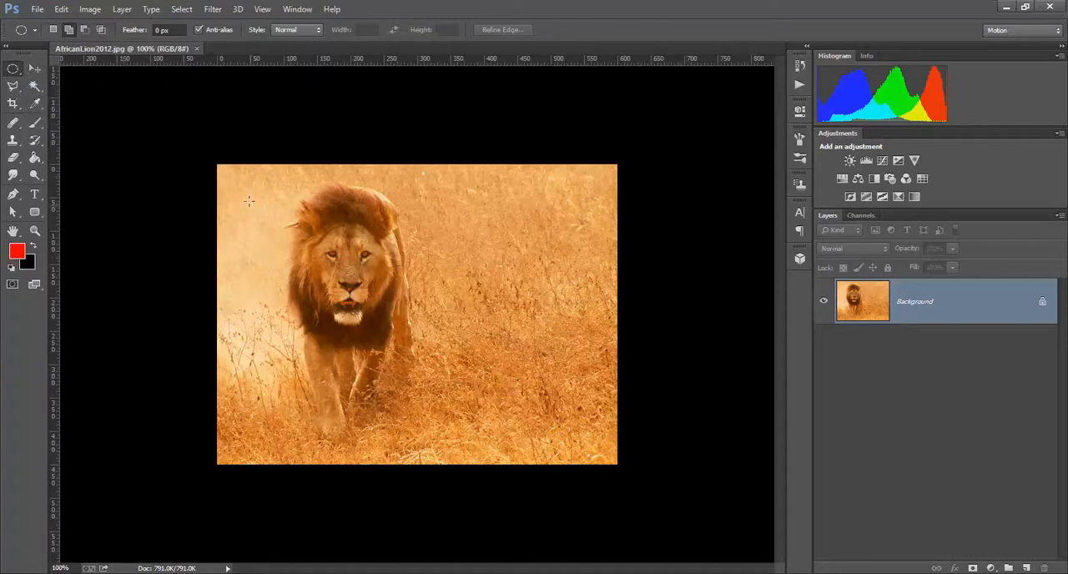
drag(223, 170, 603, 449)
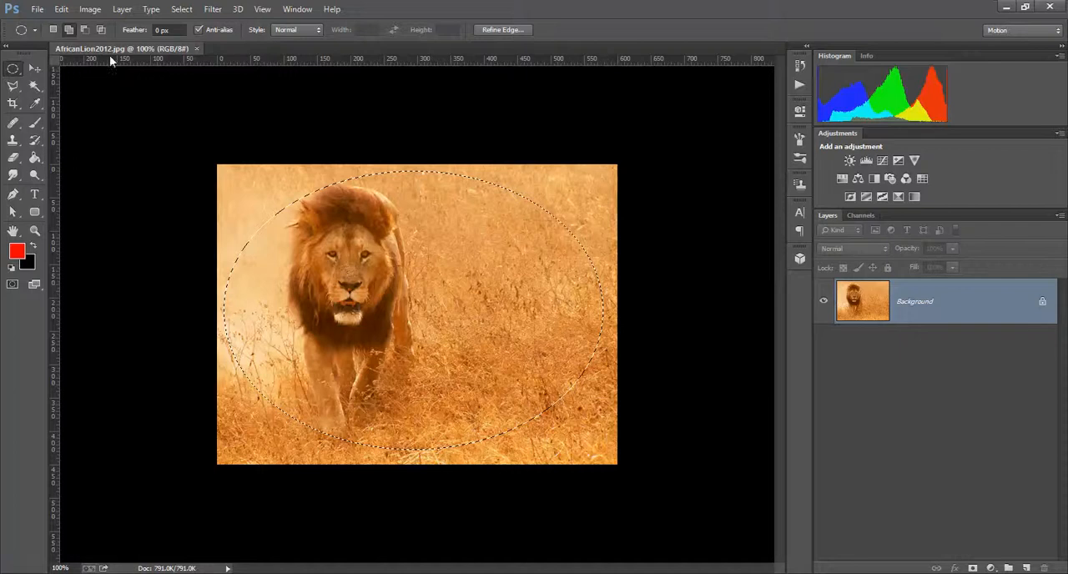
Try cutting the unfeathered elliptical area out of the lion image, and step back to restore it
click(61, 9)
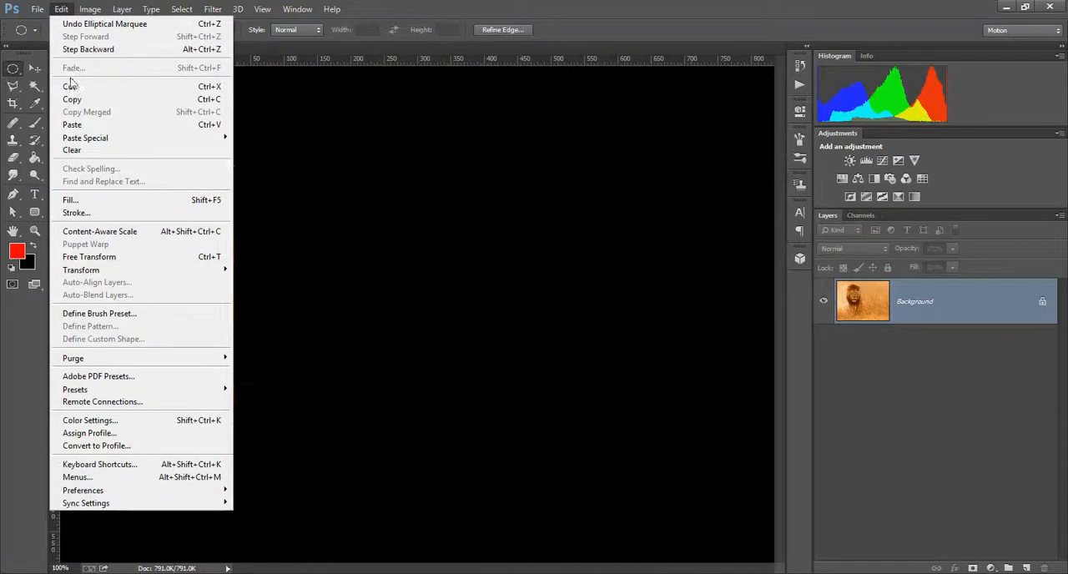
click(72, 87)
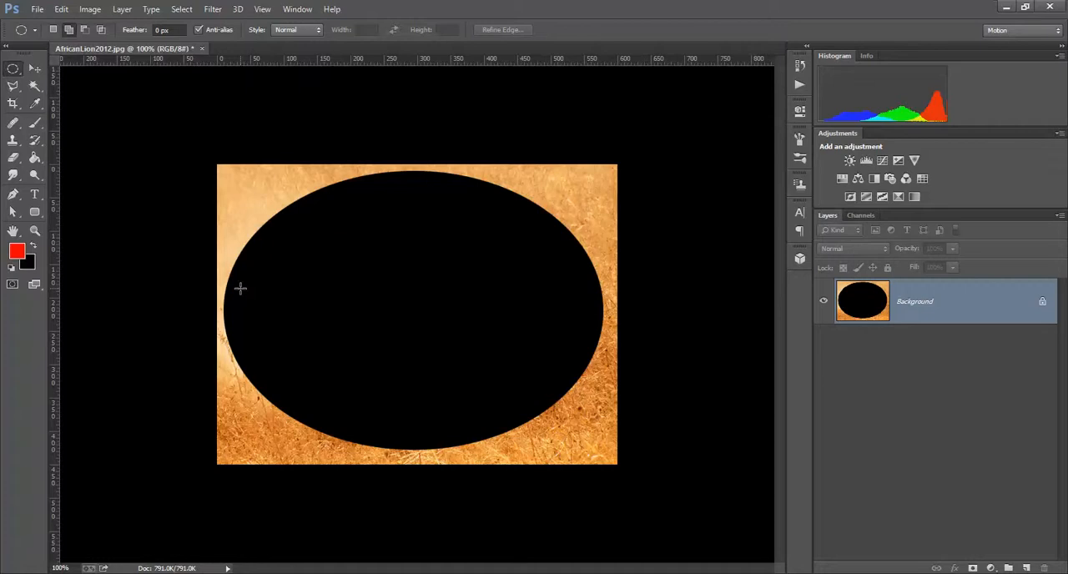
click(62, 9)
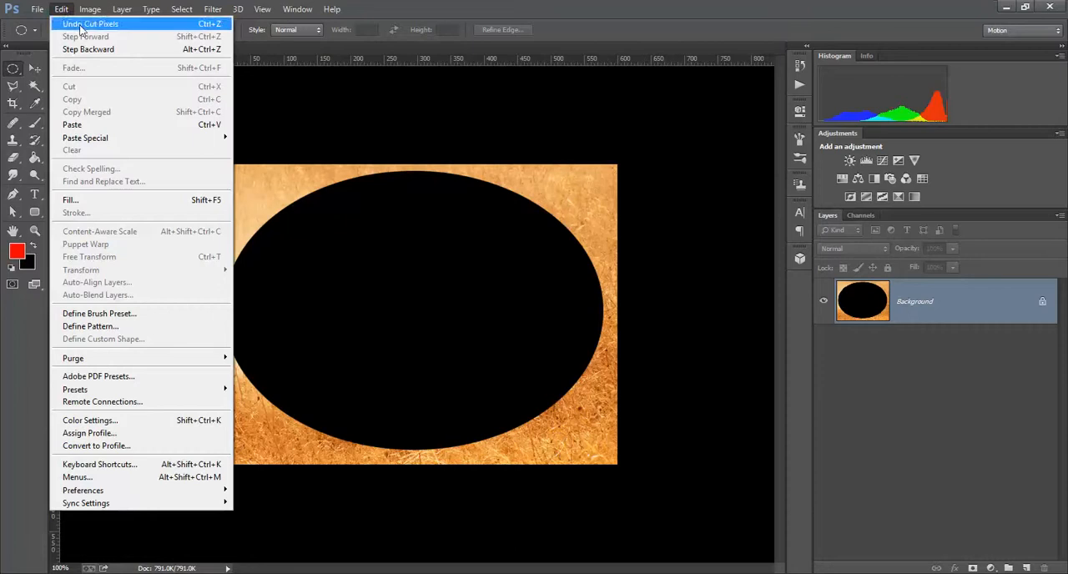
click(84, 48)
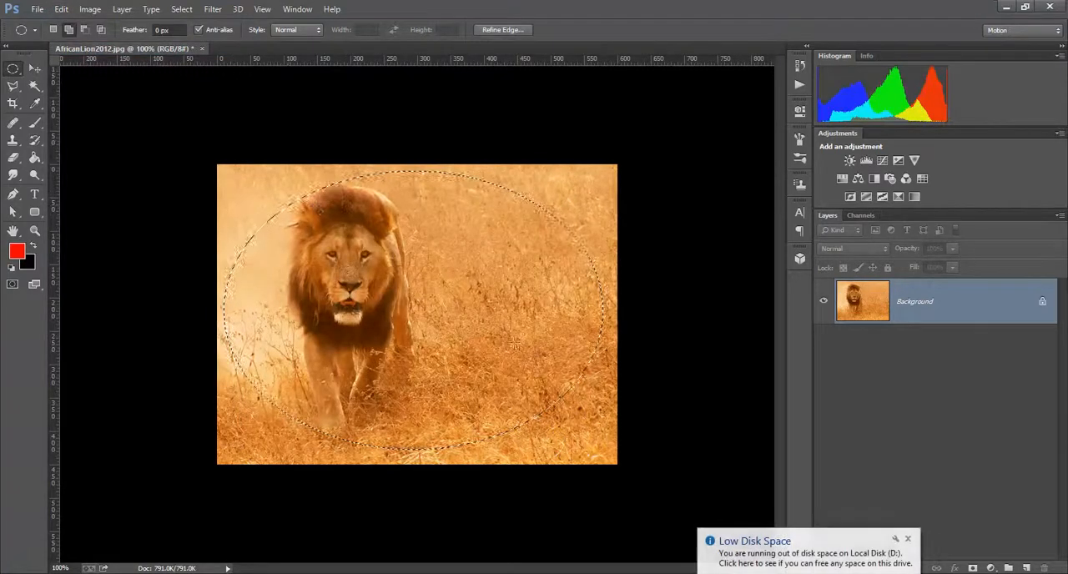
Feather the elliptical selection by 30 pixels and invert it to cover the image's outer edges
click(182, 9)
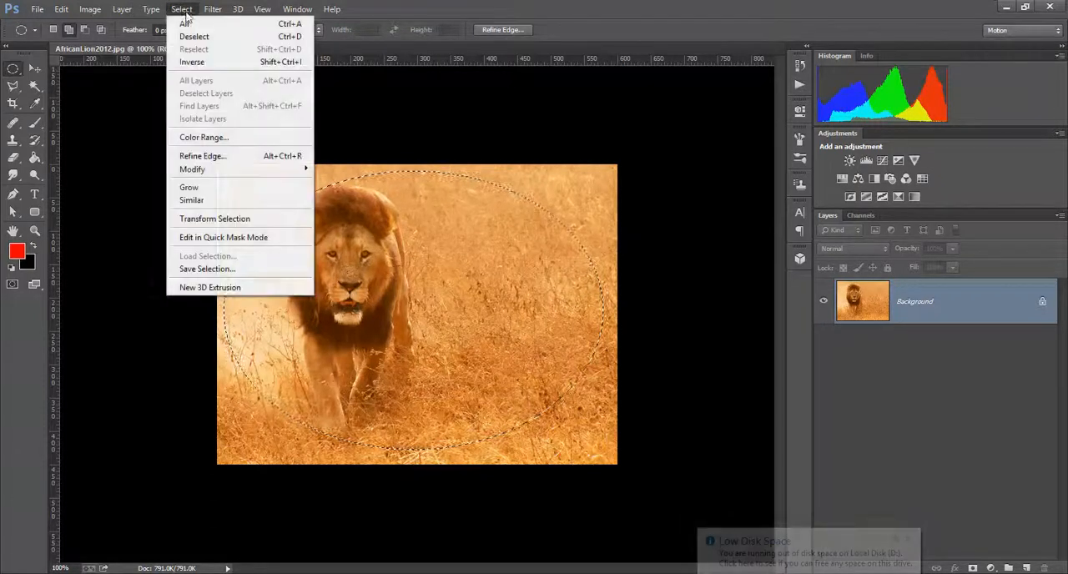
mouse_move(194, 172)
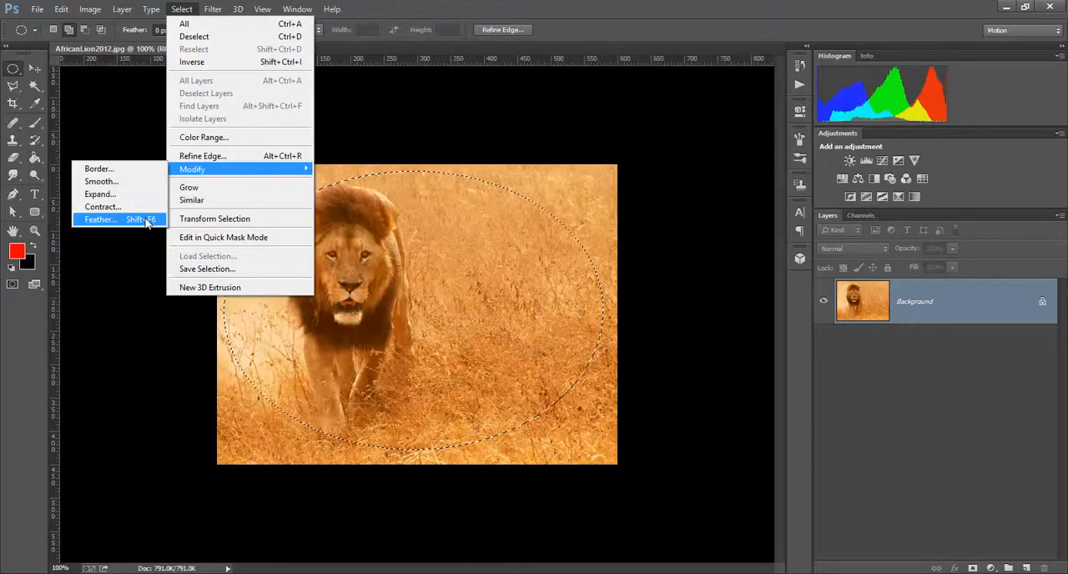
click(146, 220)
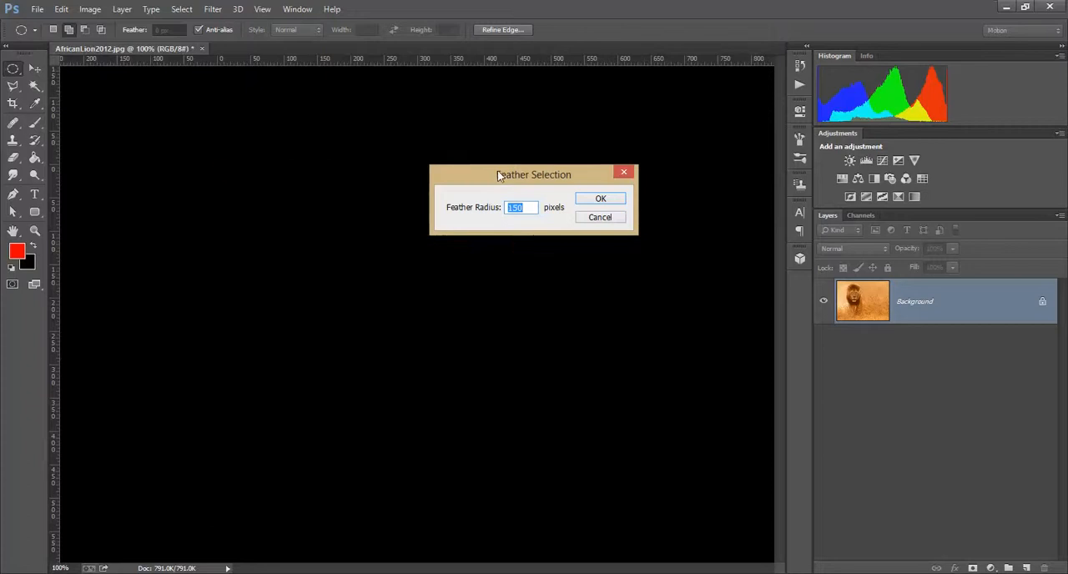
drag(495, 174, 576, 173)
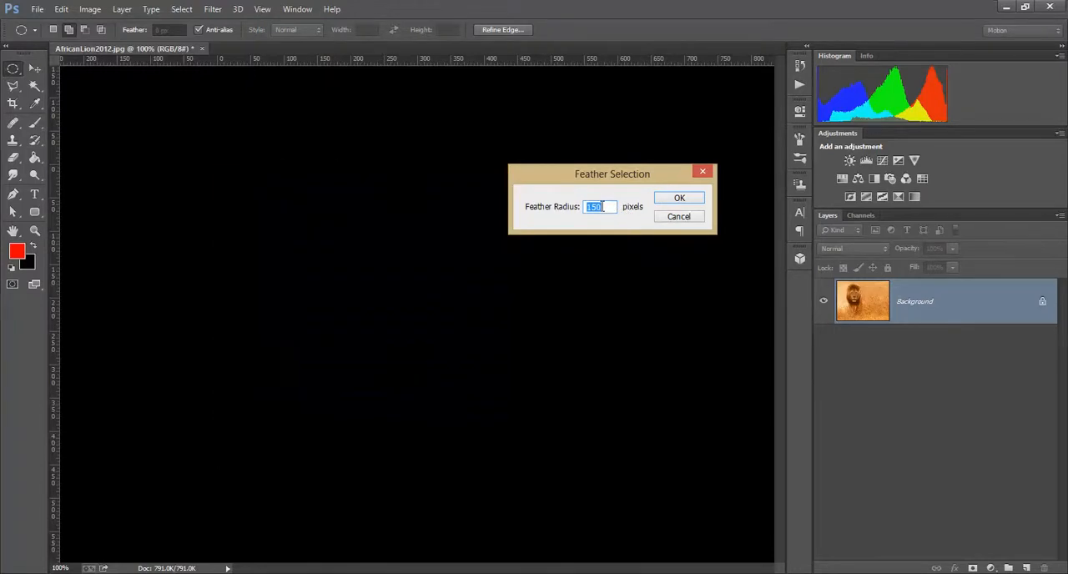
text(30)
click(693, 198)
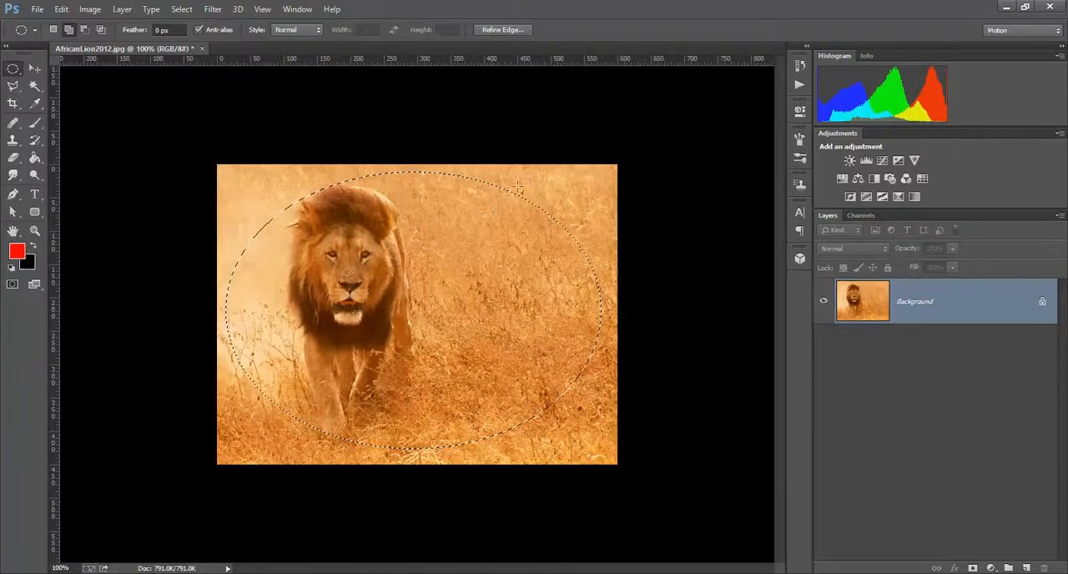
click(184, 9)
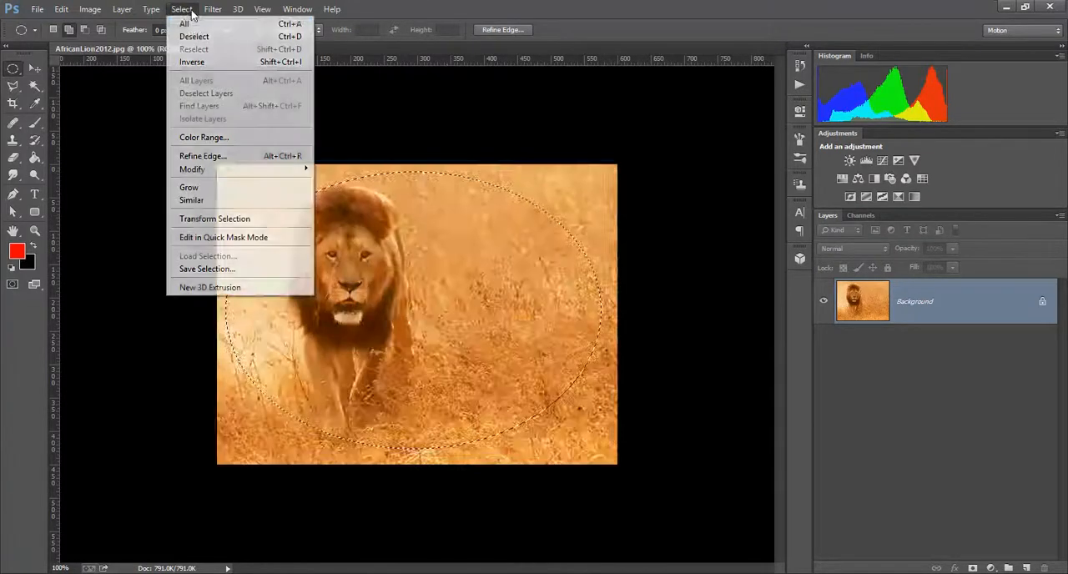
click(193, 64)
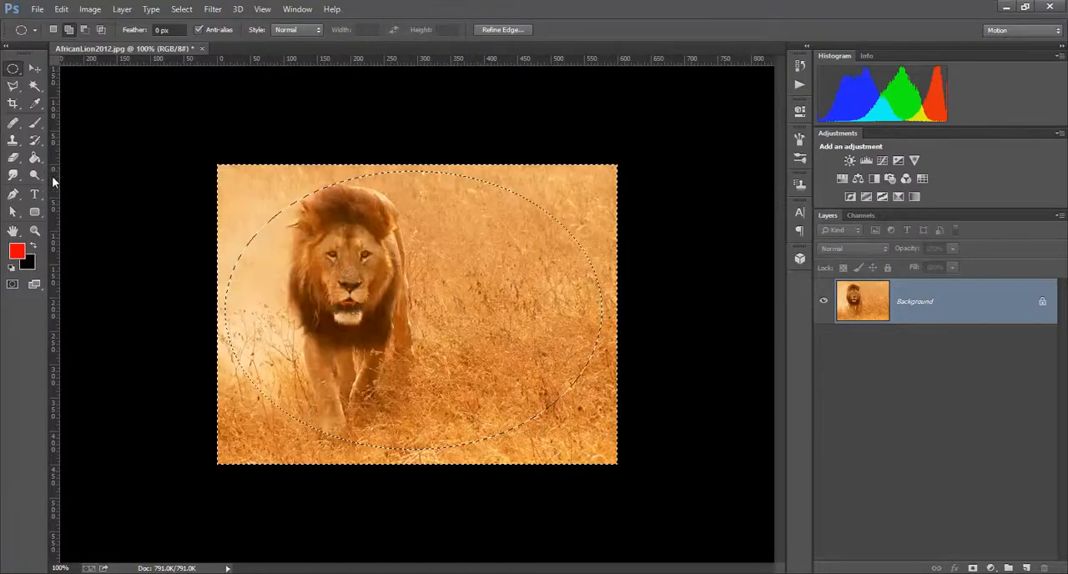
Cut the feathered outer area of the lion image to form a black vignette
click(62, 8)
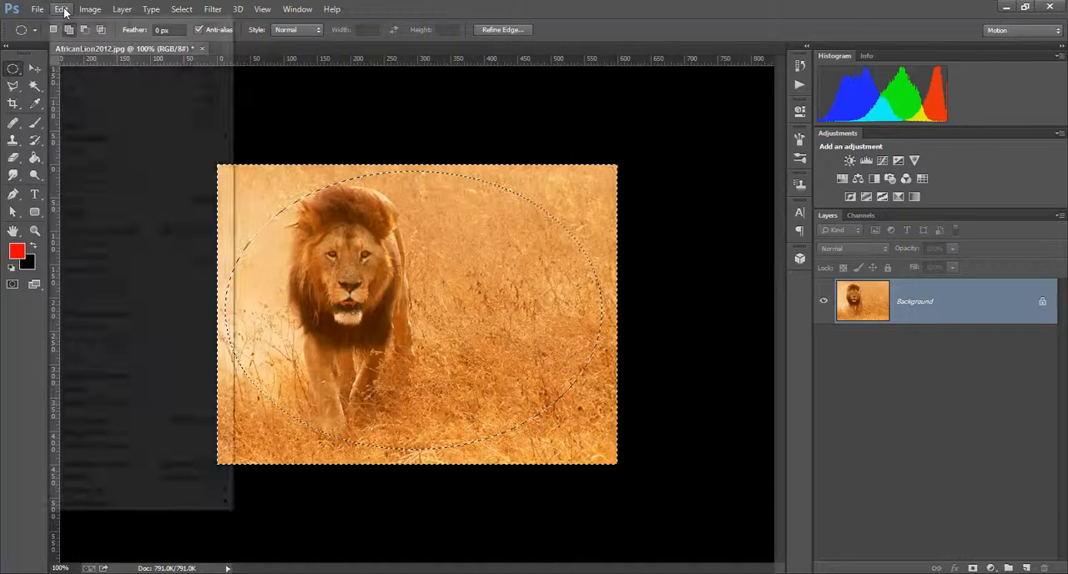
click(72, 87)
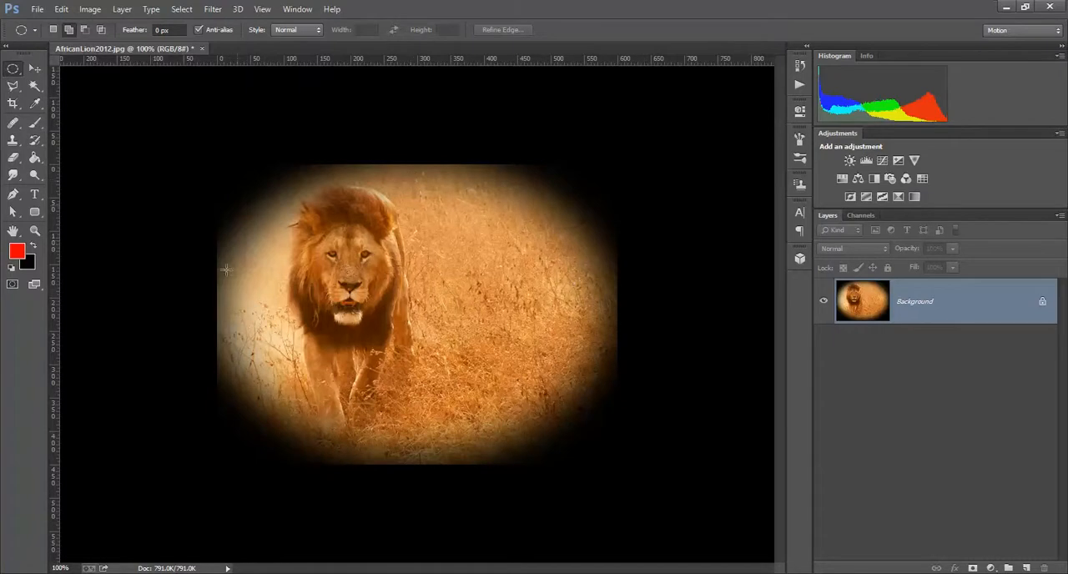
Set the background color to white (ffffff)
click(31, 266)
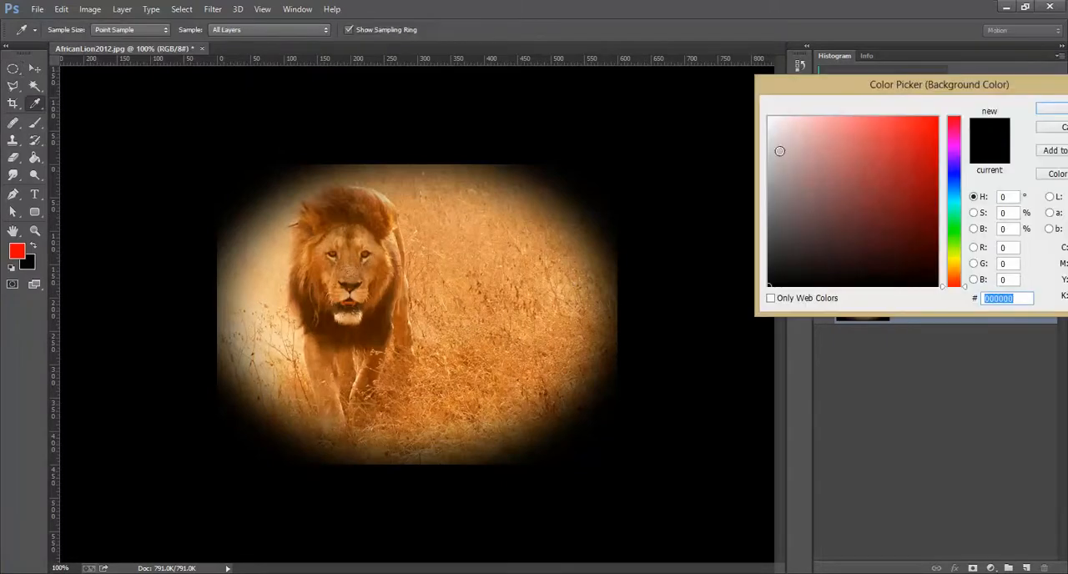
drag(791, 142, 765, 107)
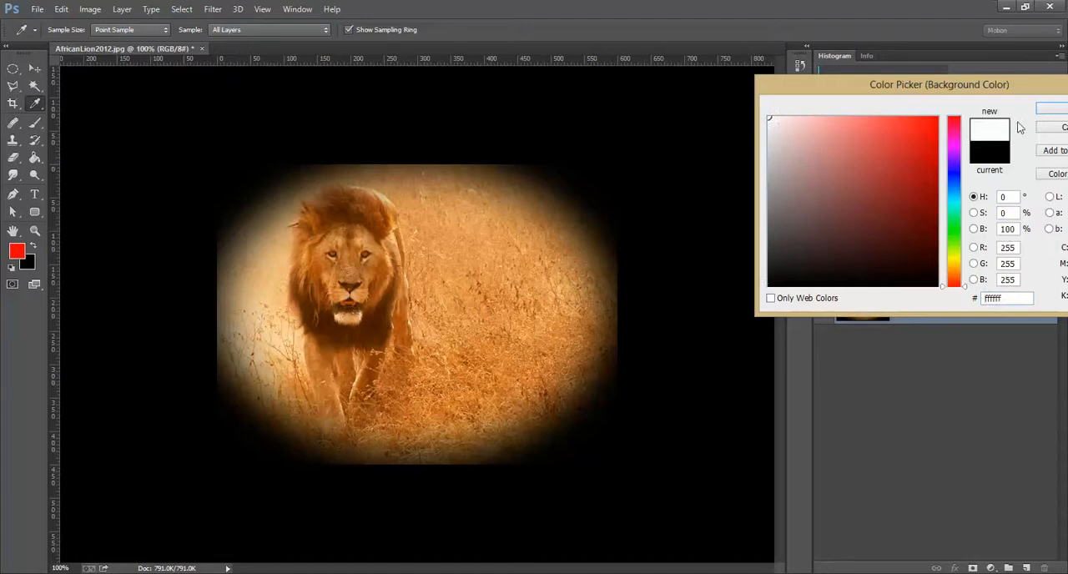
drag(1030, 86, 962, 90)
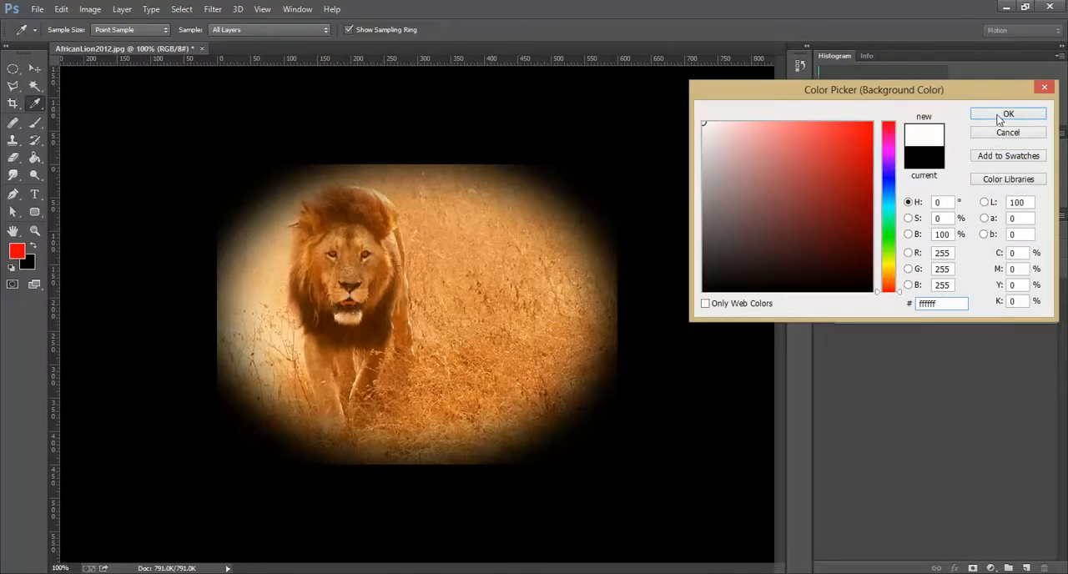
click(1004, 114)
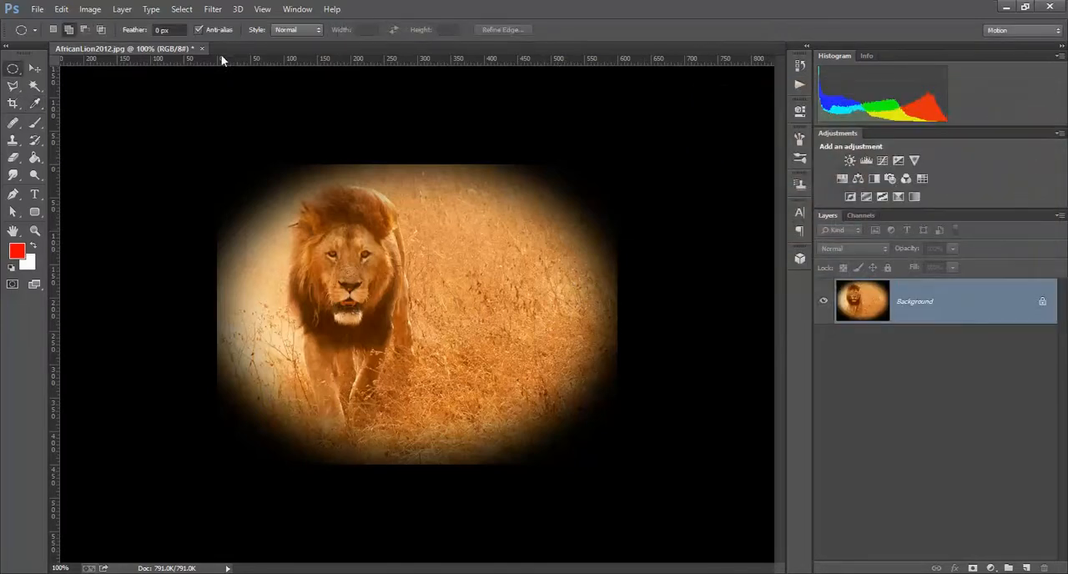
Undo the black vignette and cut the feathered outer area again to form a white one
click(62, 10)
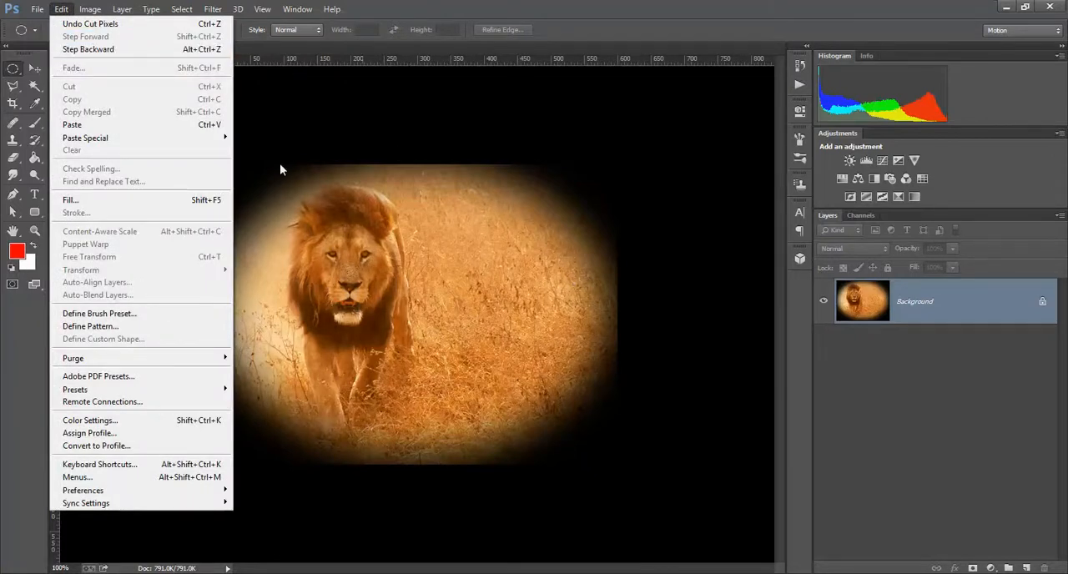
click(90, 50)
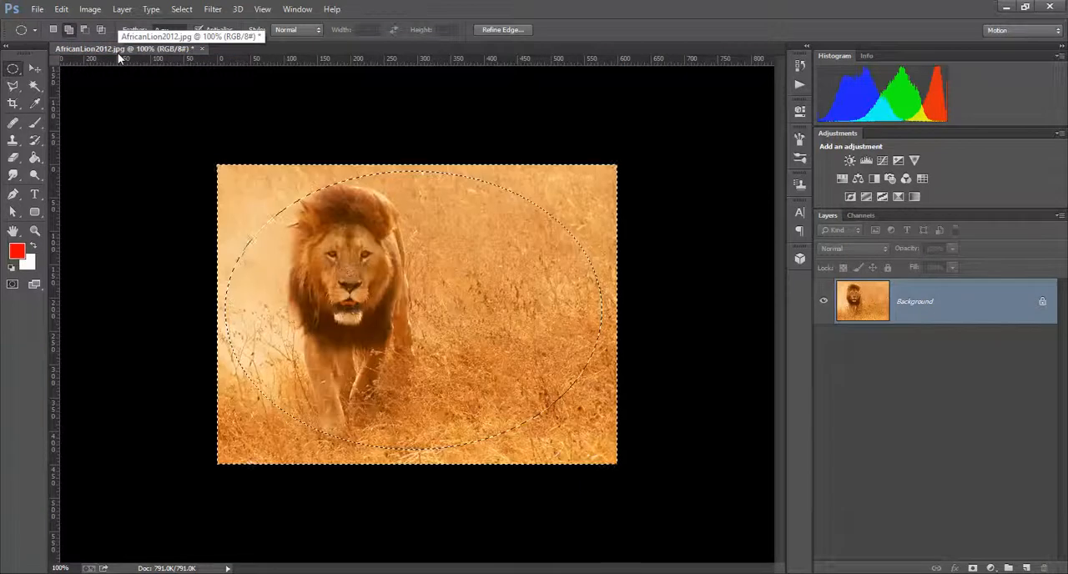
click(62, 10)
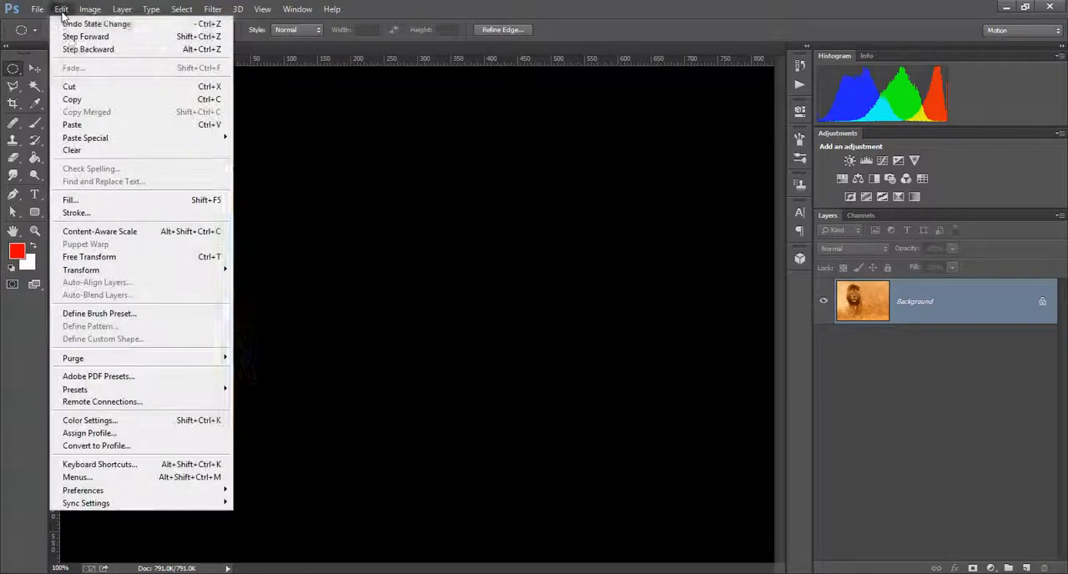
click(79, 89)
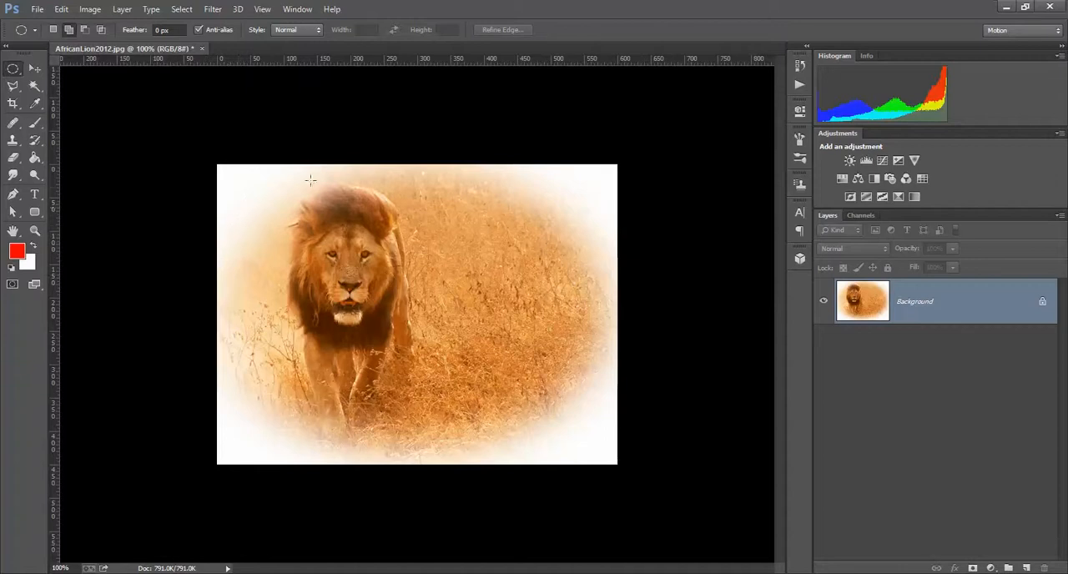
Undo the cut that formed the white vignette
click(61, 9)
click(76, 50)
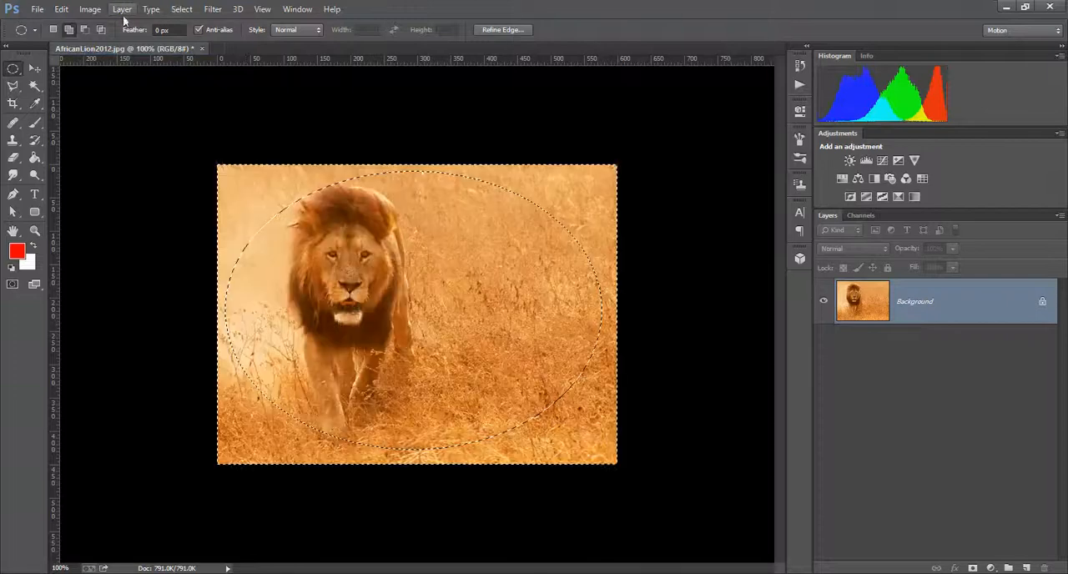
Darken the feathered outer area with a Levels adjustment, setting the input black point to 24 and the midtones to 0.85
click(91, 9)
mouse_move(104, 43)
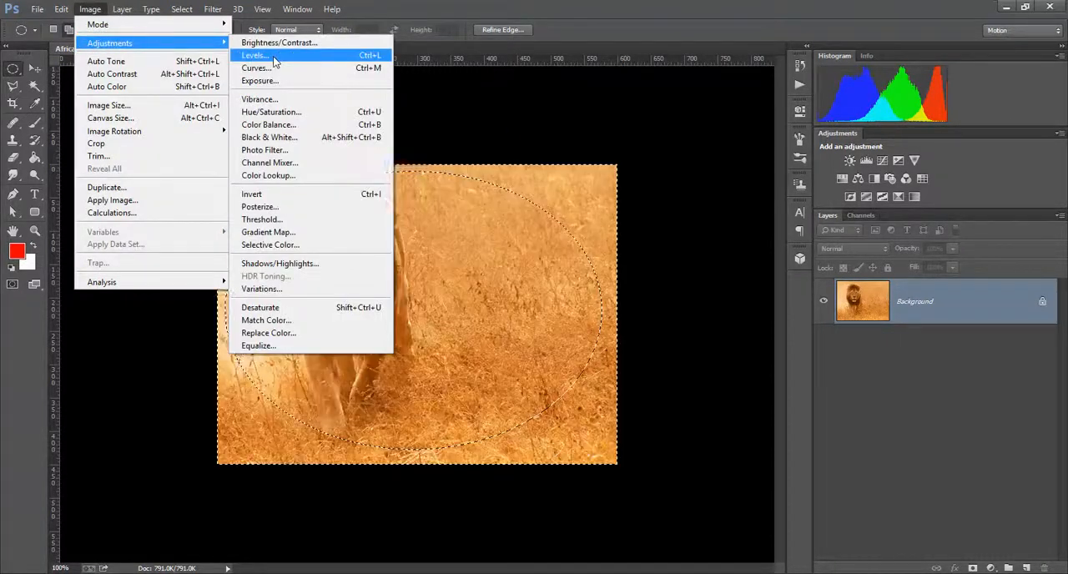
click(273, 56)
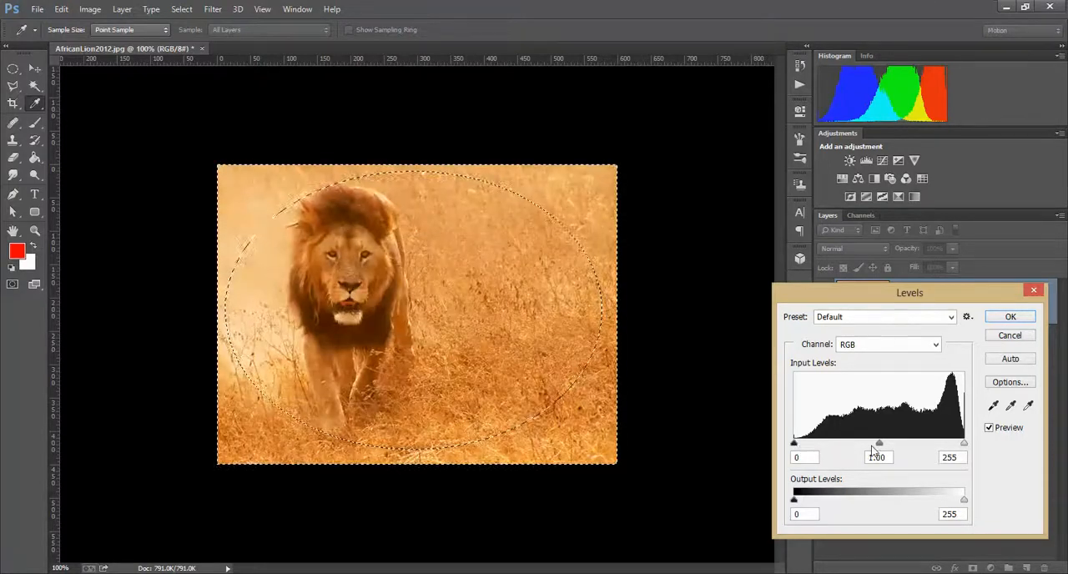
drag(878, 443, 910, 444)
drag(795, 443, 804, 448)
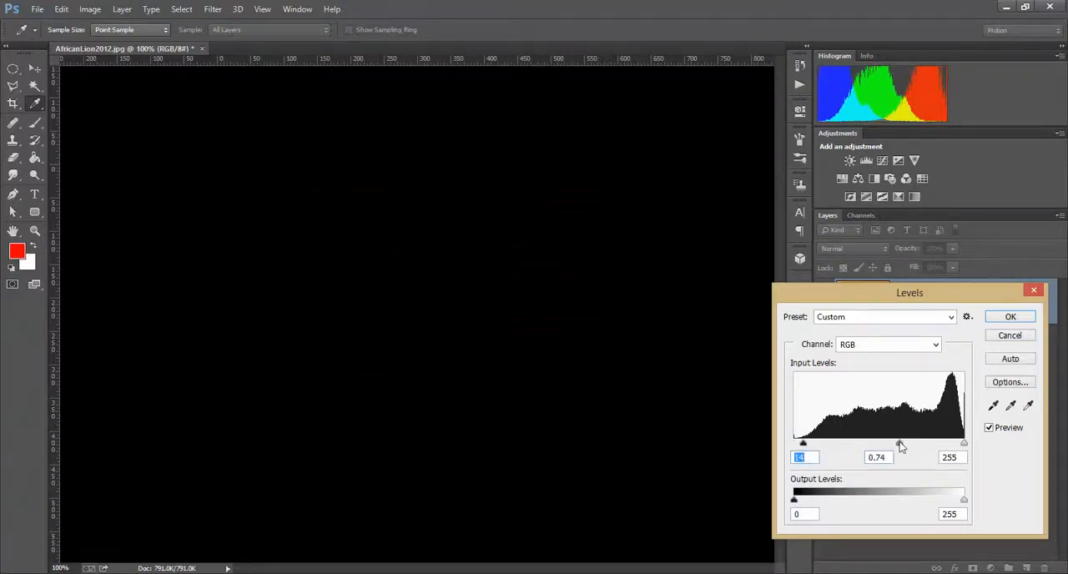
drag(897, 446, 894, 443)
drag(806, 443, 810, 447)
click(810, 447)
Compare the image's edges with and without the Levels adjustment by repeatedly switching its preview off and on
click(994, 426)
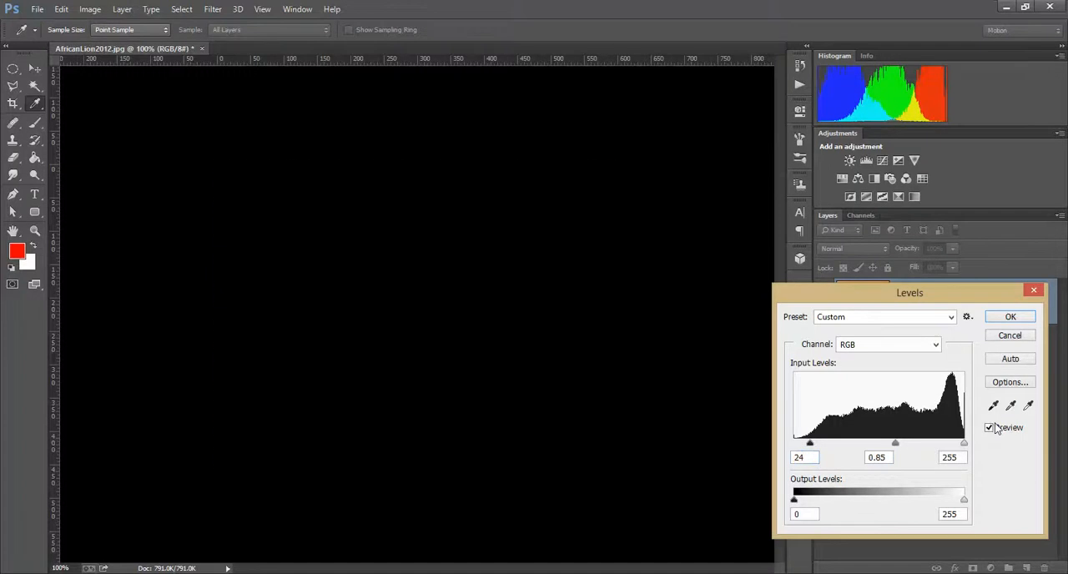
click(996, 425)
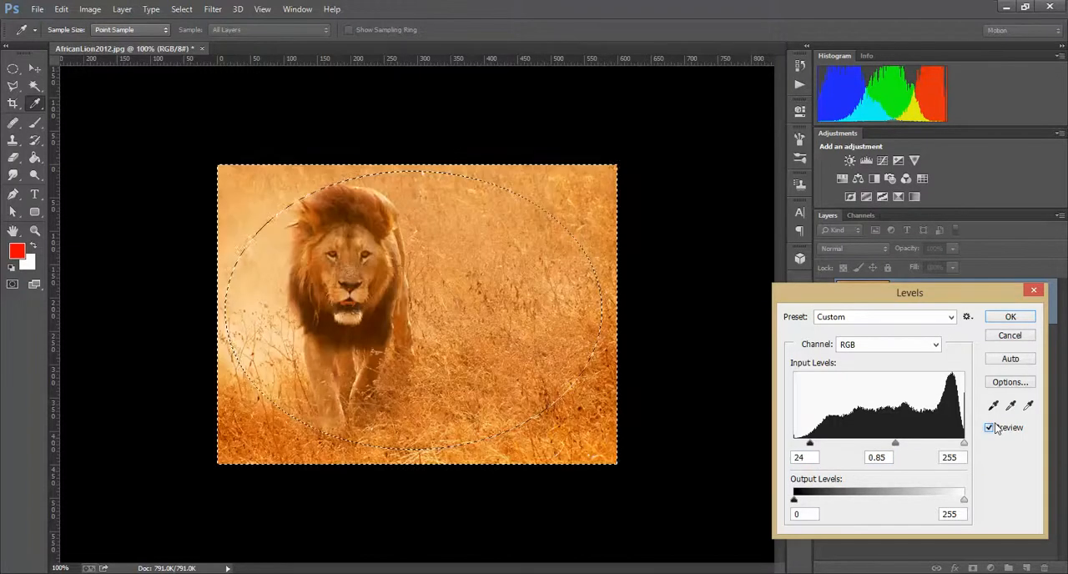
click(990, 427)
click(990, 428)
click(990, 427)
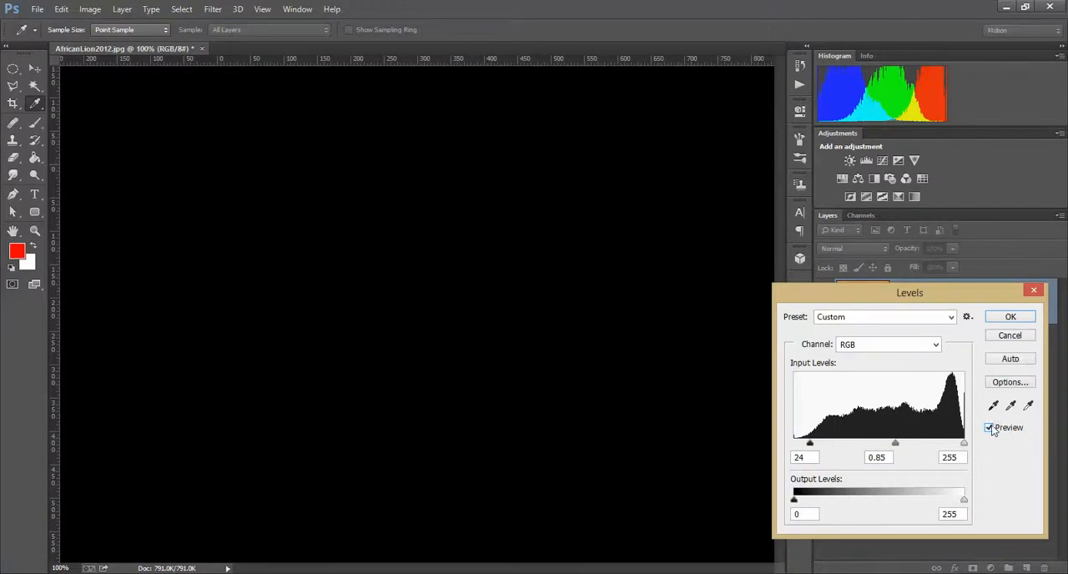
click(989, 427)
drag(938, 290, 782, 215)
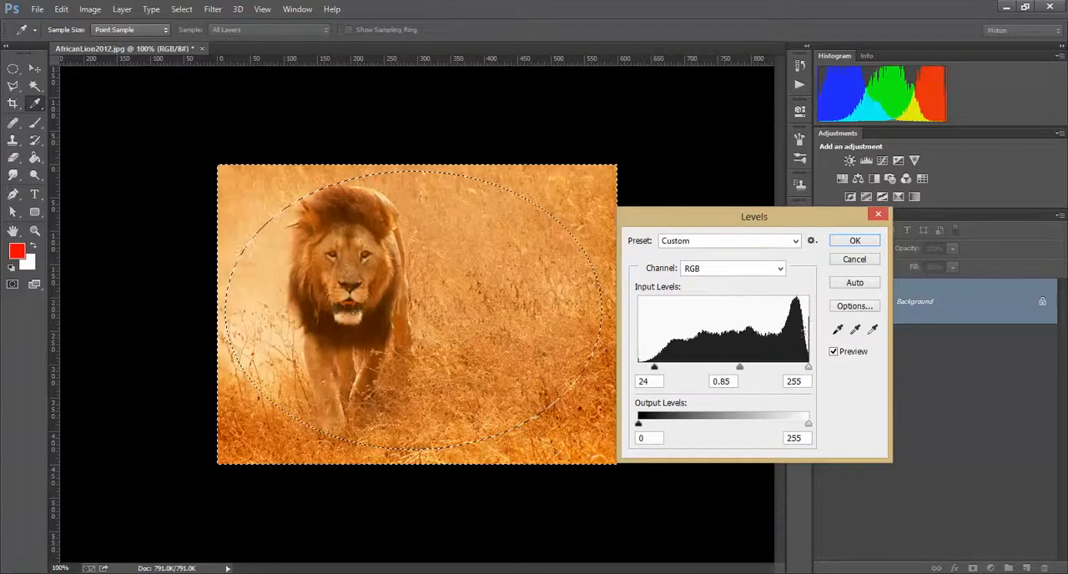
click(833, 353)
click(833, 353)
click(833, 353)
click(833, 353)
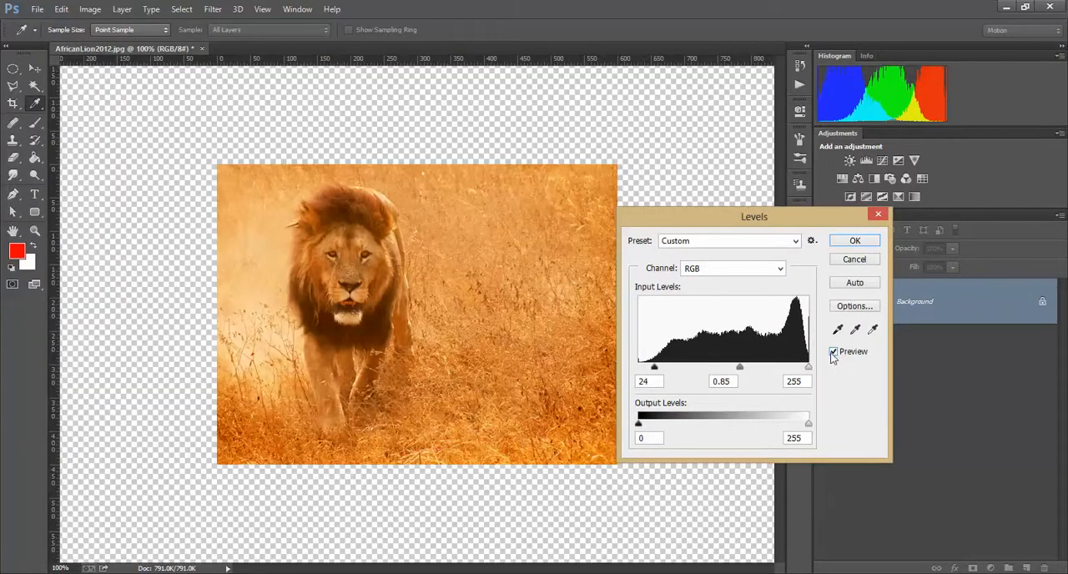
click(834, 353)
click(834, 353)
click(834, 354)
click(834, 354)
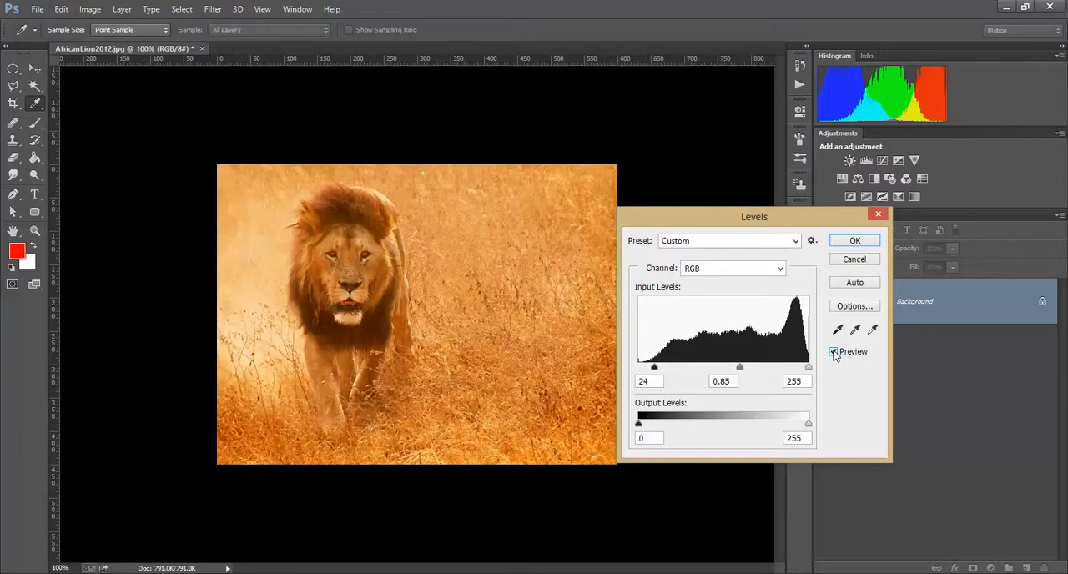
click(834, 354)
click(835, 354)
click(835, 353)
click(835, 354)
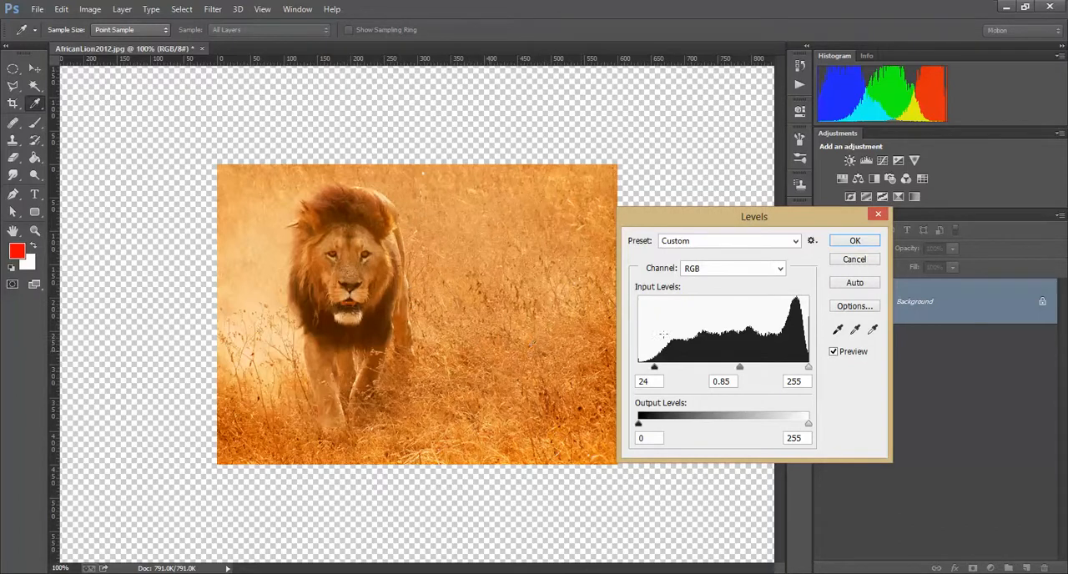
Apply the Levels adjustment and deselect the outer area
click(856, 240)
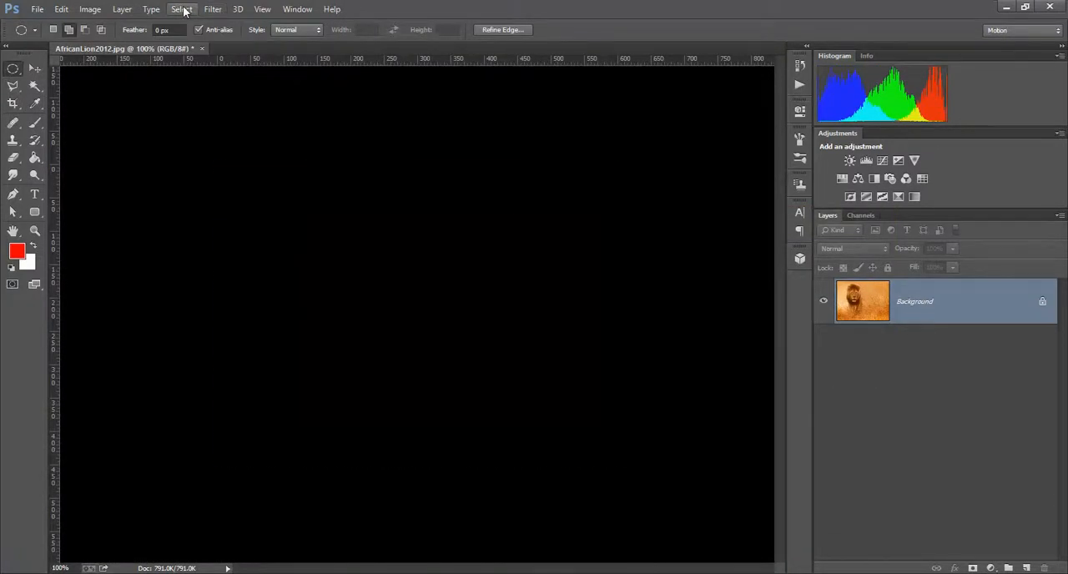
click(182, 9)
click(204, 36)
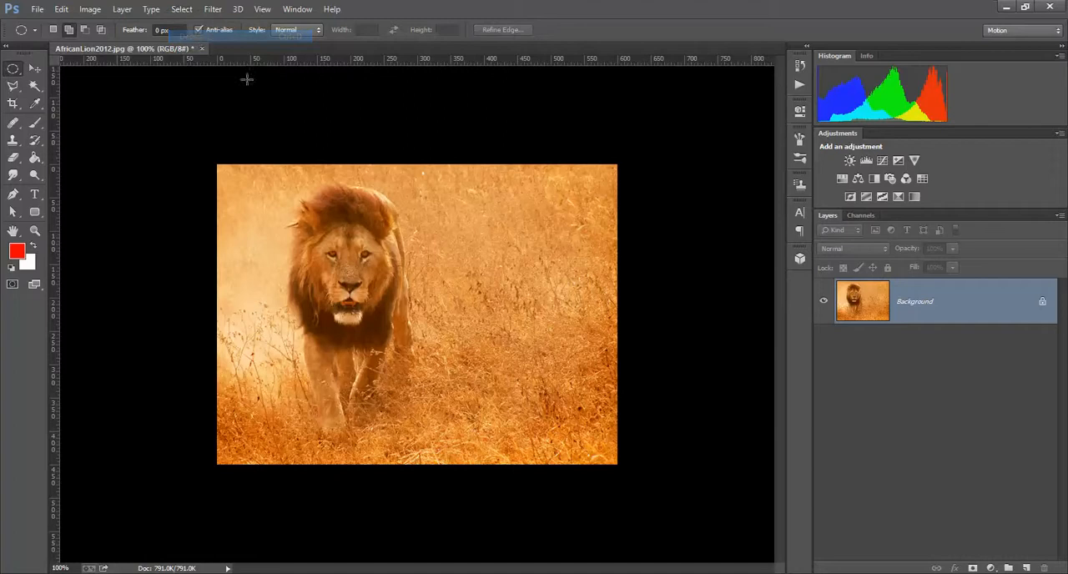